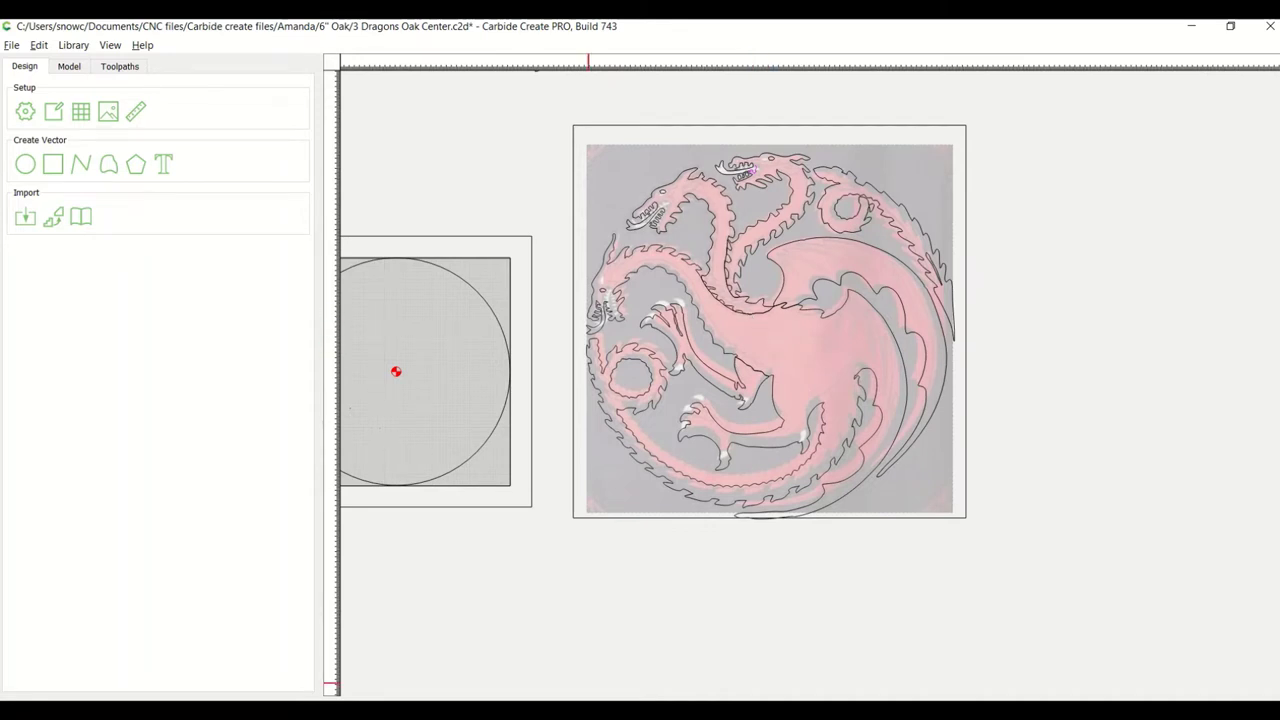
Browse the dragon emblem reference images from the House Targaryen banner to 3 dragons.PNG, and close the image viewer
click(560, 632)
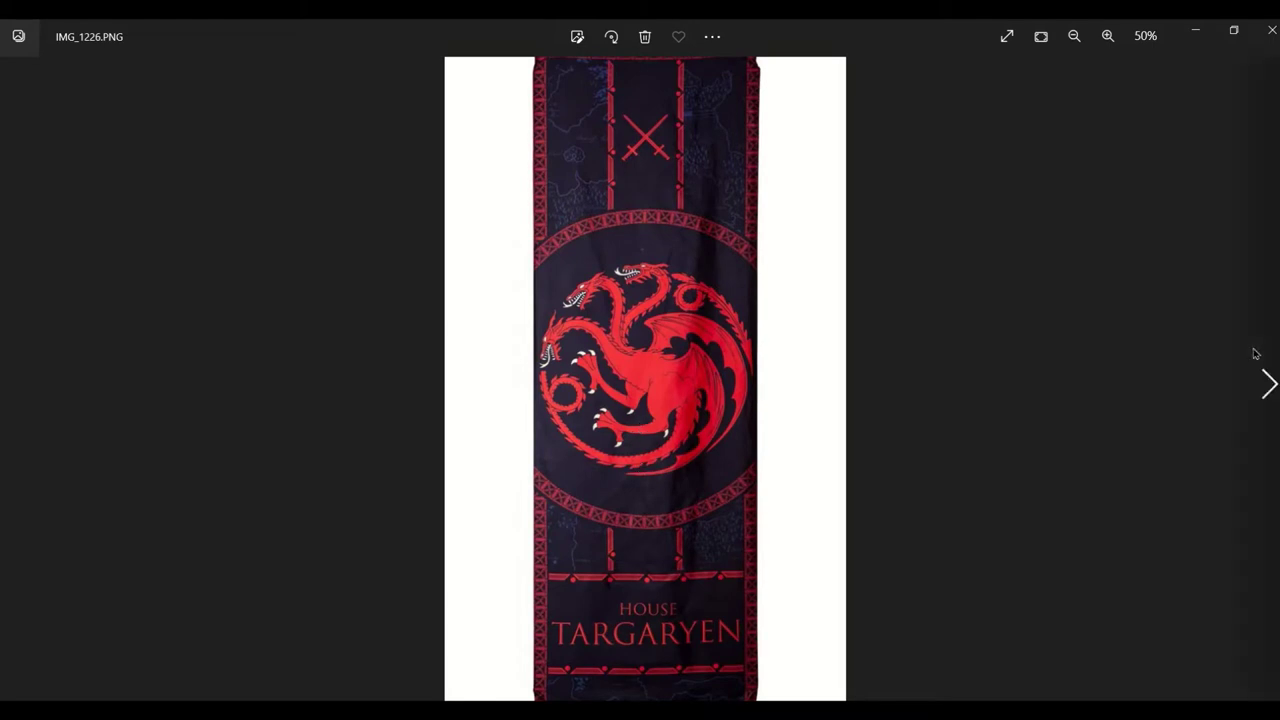
click(1268, 384)
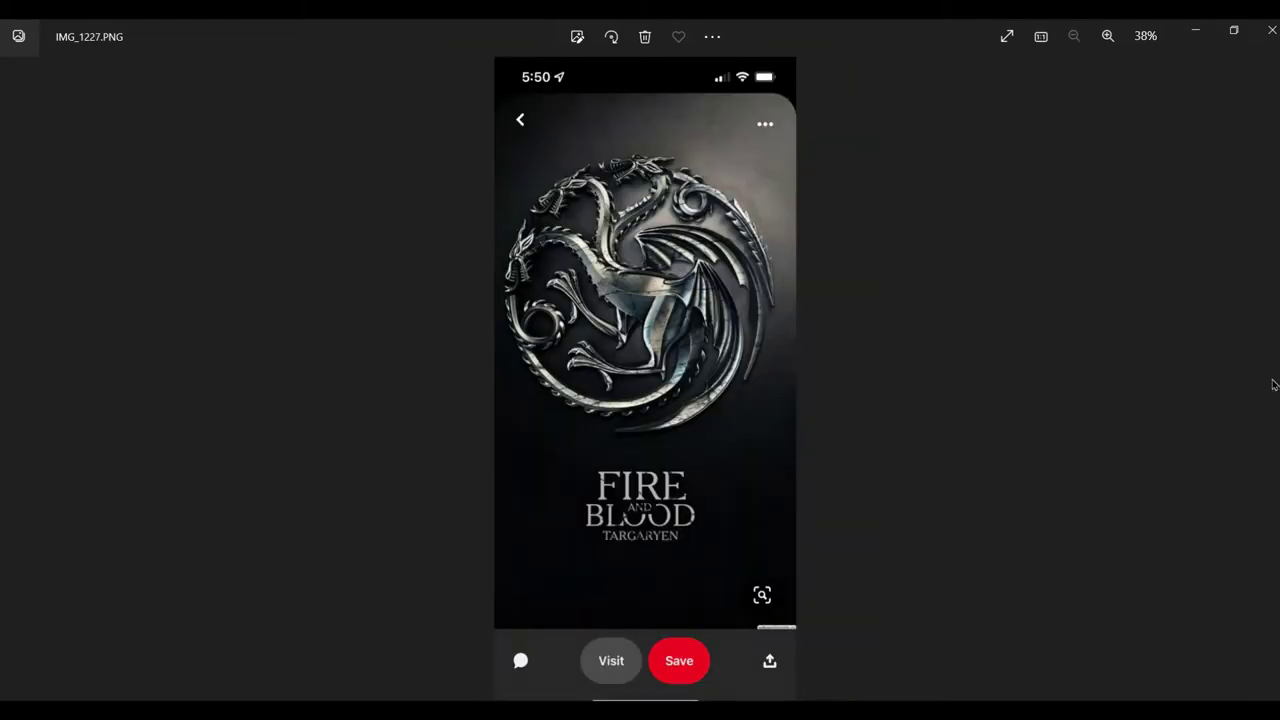
click(23, 385)
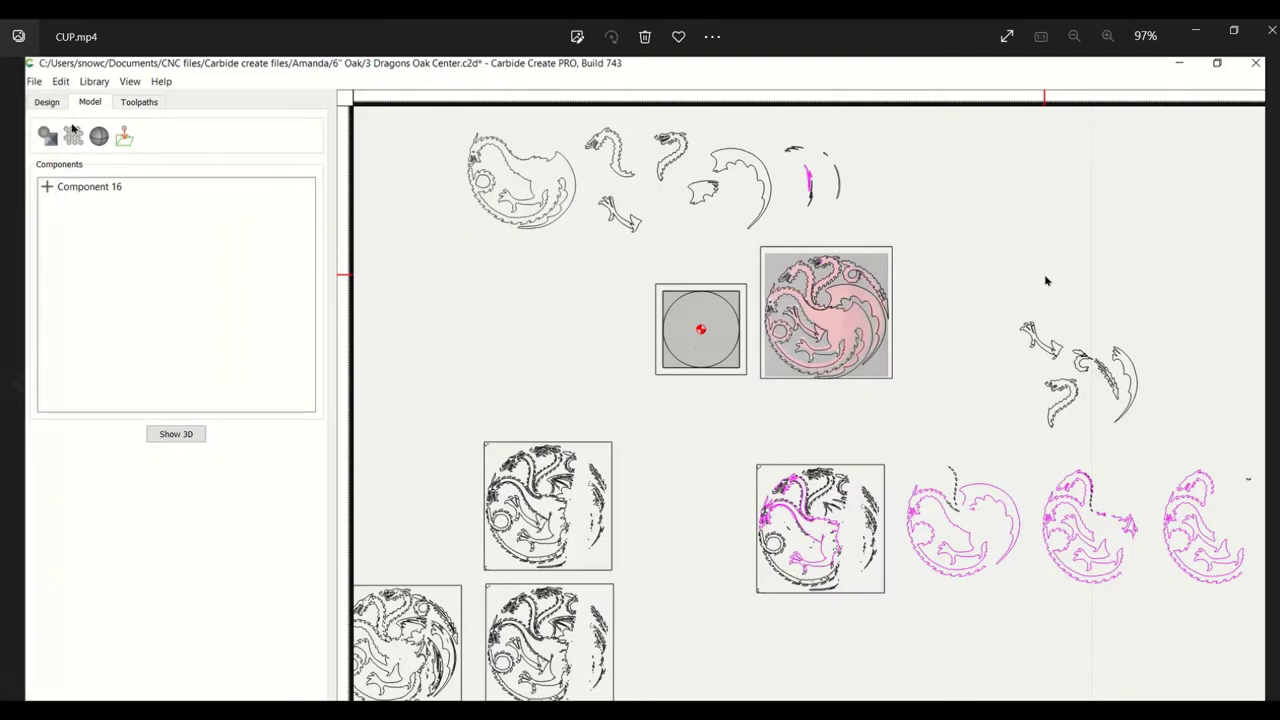
key(Left)
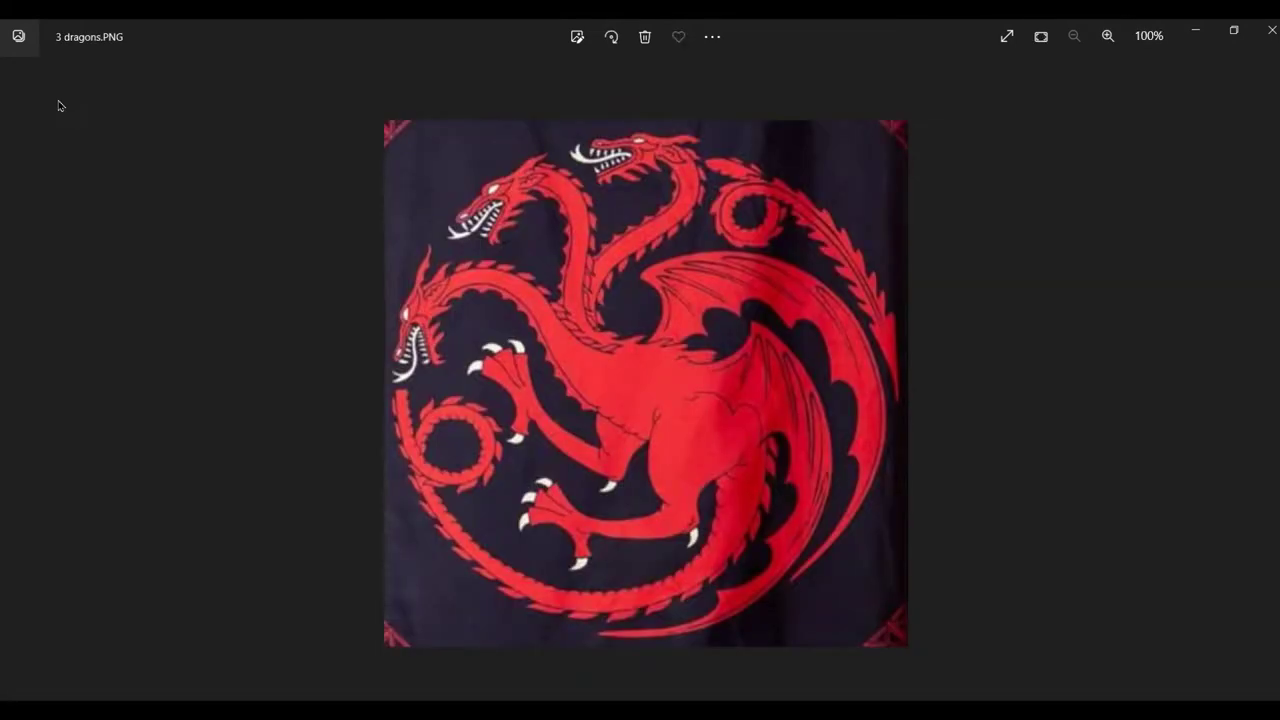
click(1267, 27)
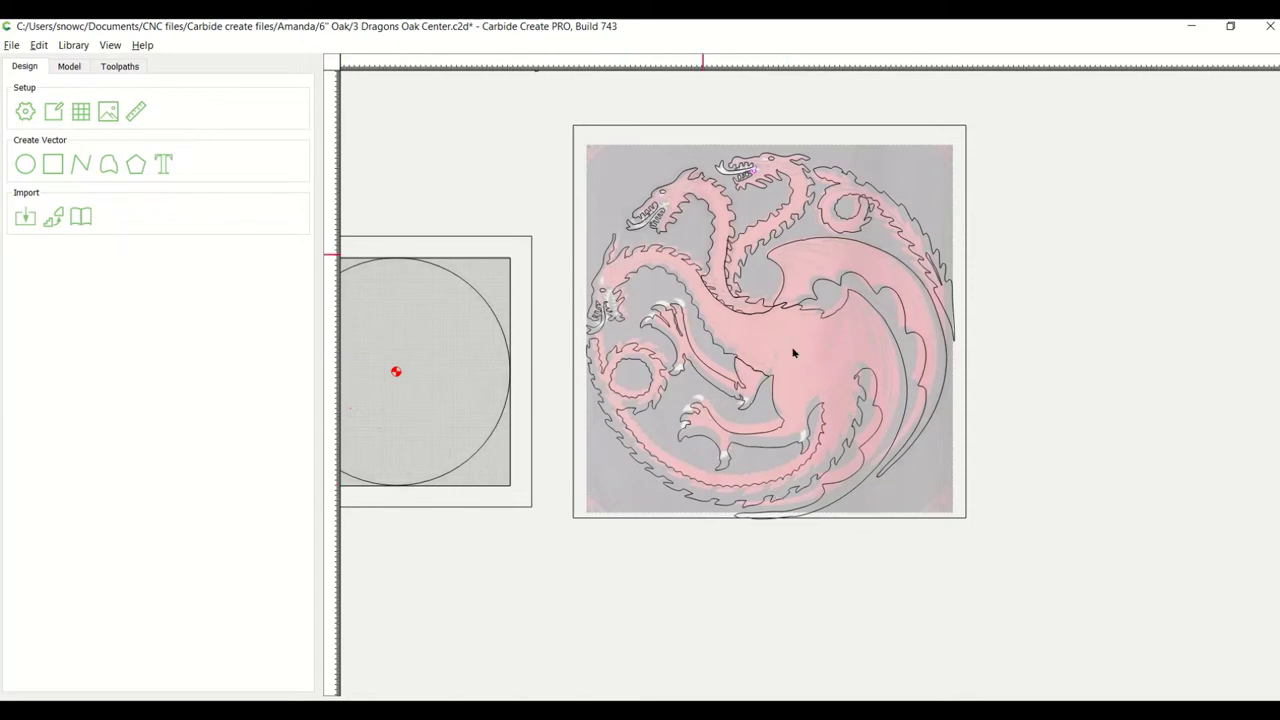
Examine the separated dragon pieces around the background picture, selecting the main body vectors to show them as one group
scroll(985, 372, down, 2)
scroll(986, 374, down, 3)
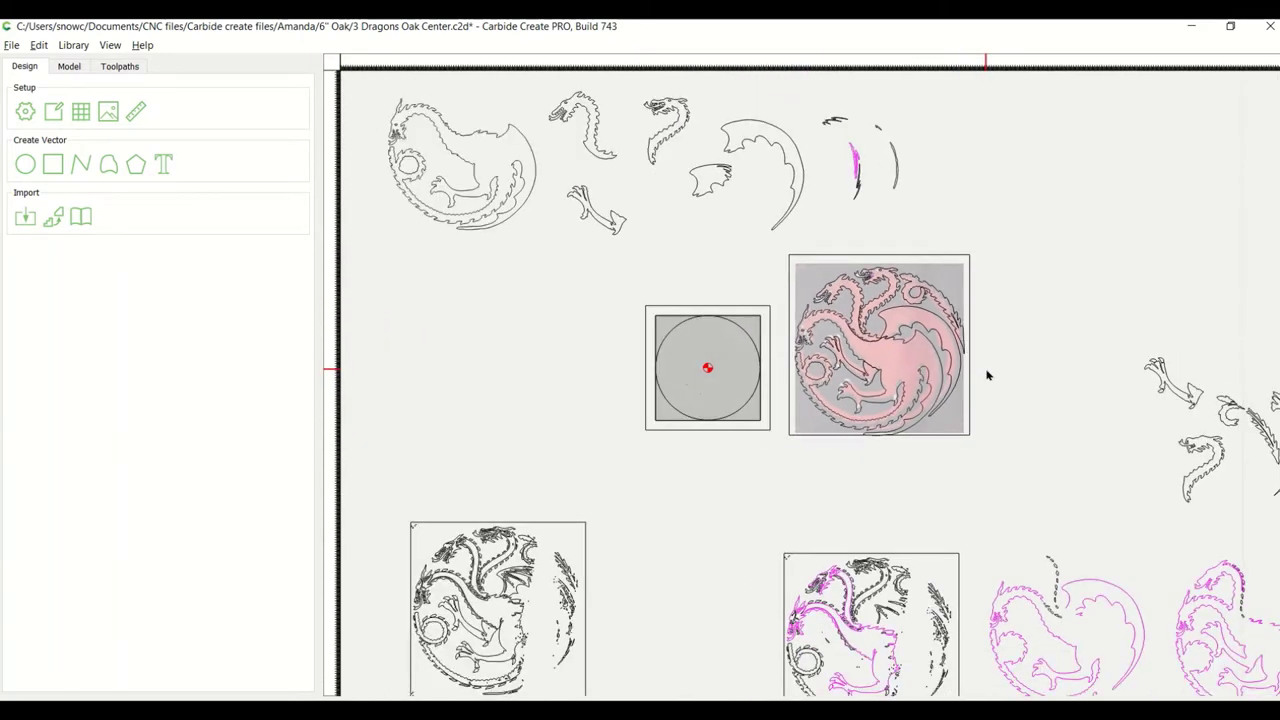
middle_drag(570, 345, 578, 367)
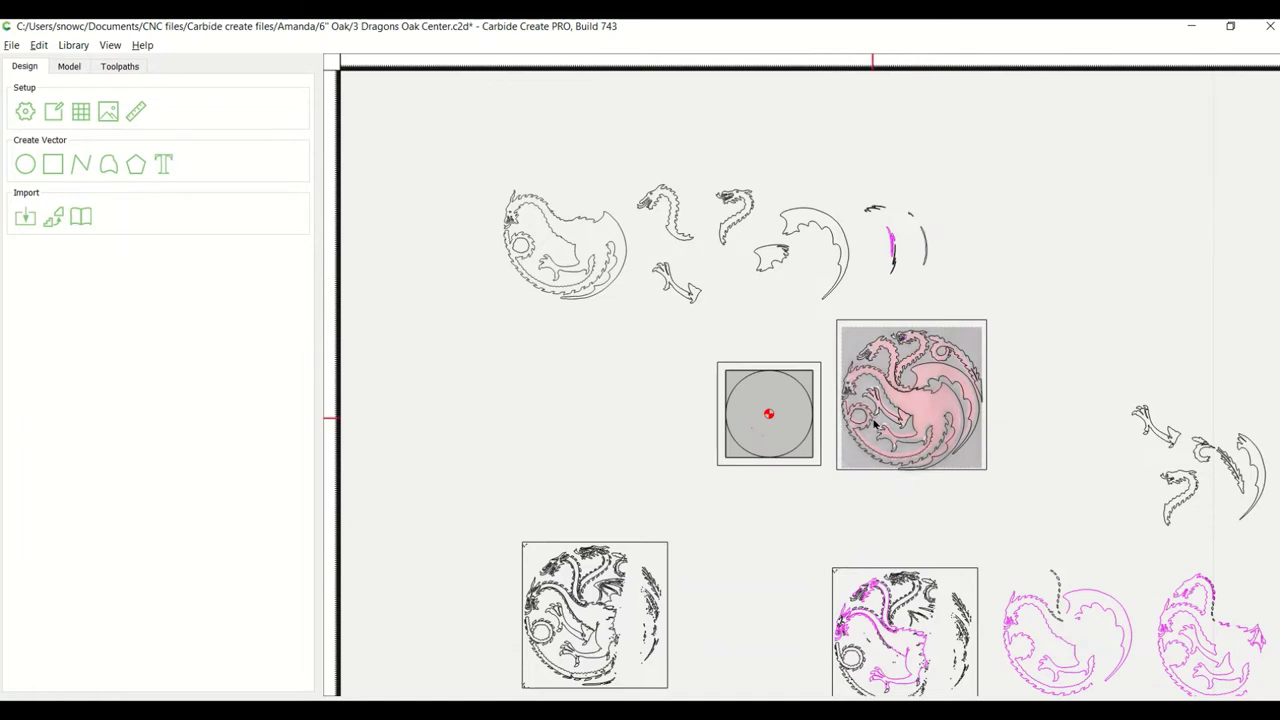
click(593, 292)
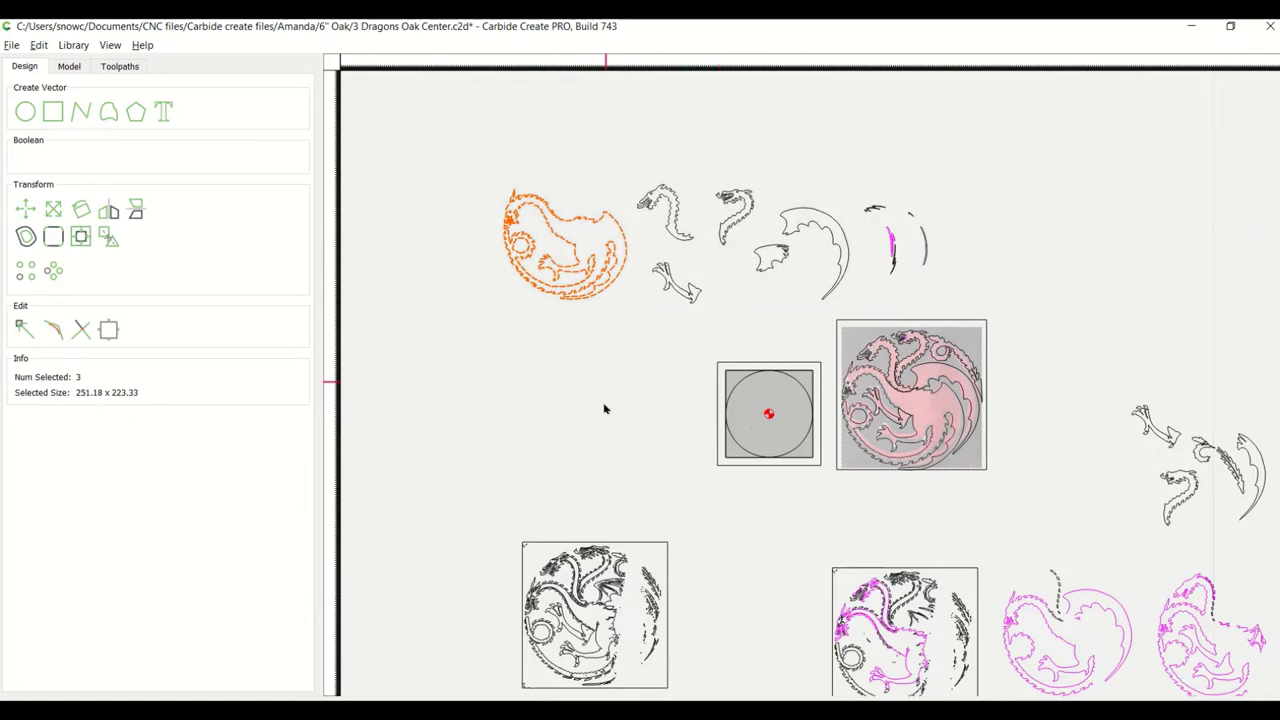
scroll(689, 420, down, 5)
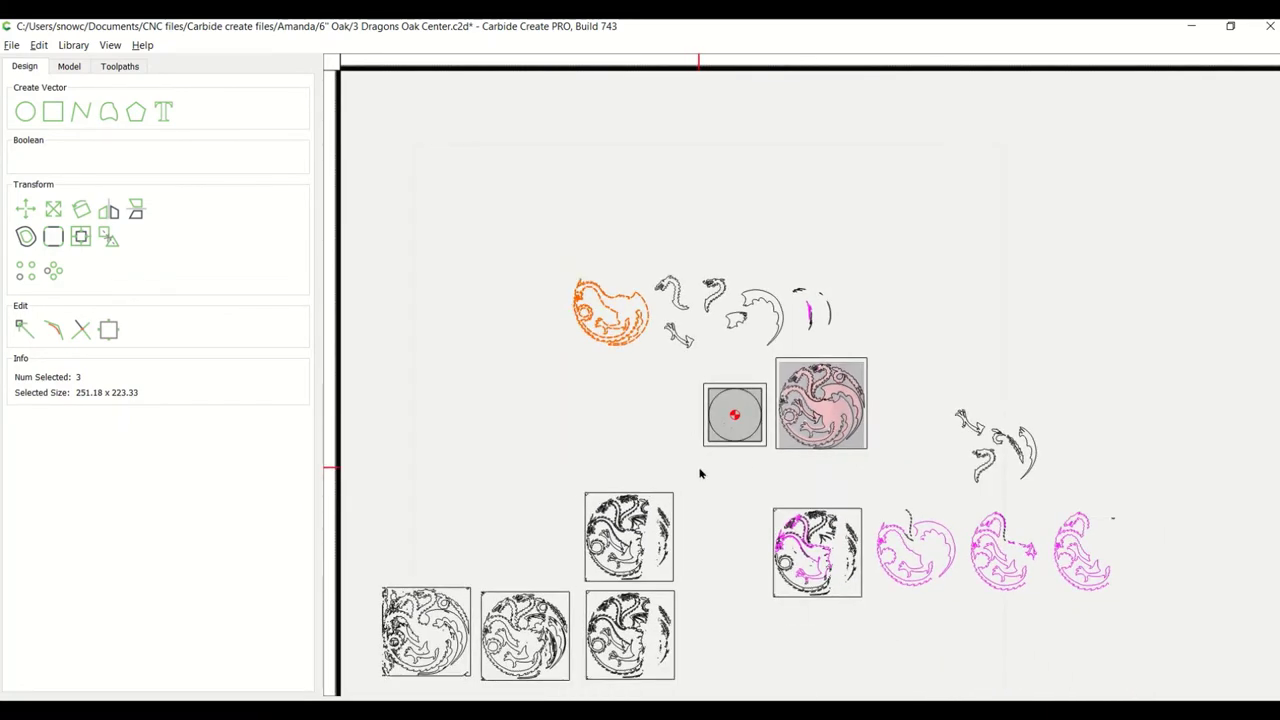
middle_drag(700, 473, 803, 381)
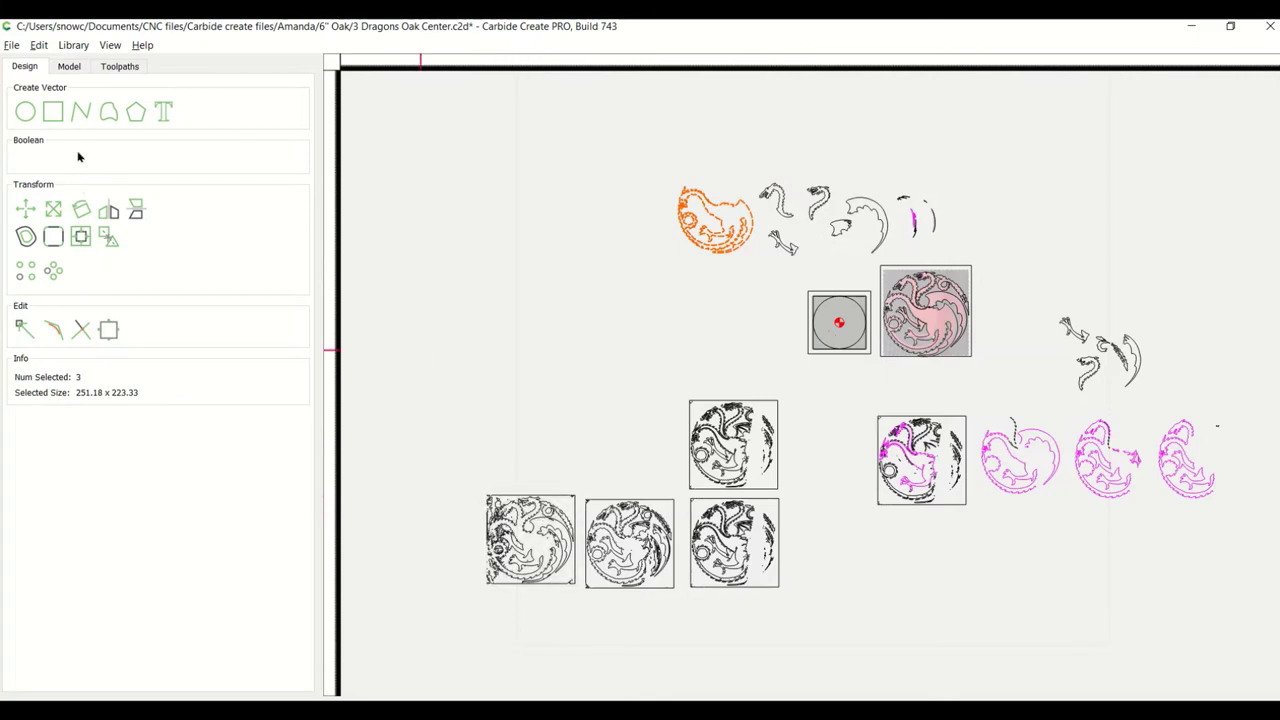
Clear the selection, load 3 dragons.PNG for image tracing and trace it at the default threshold
click(470, 298)
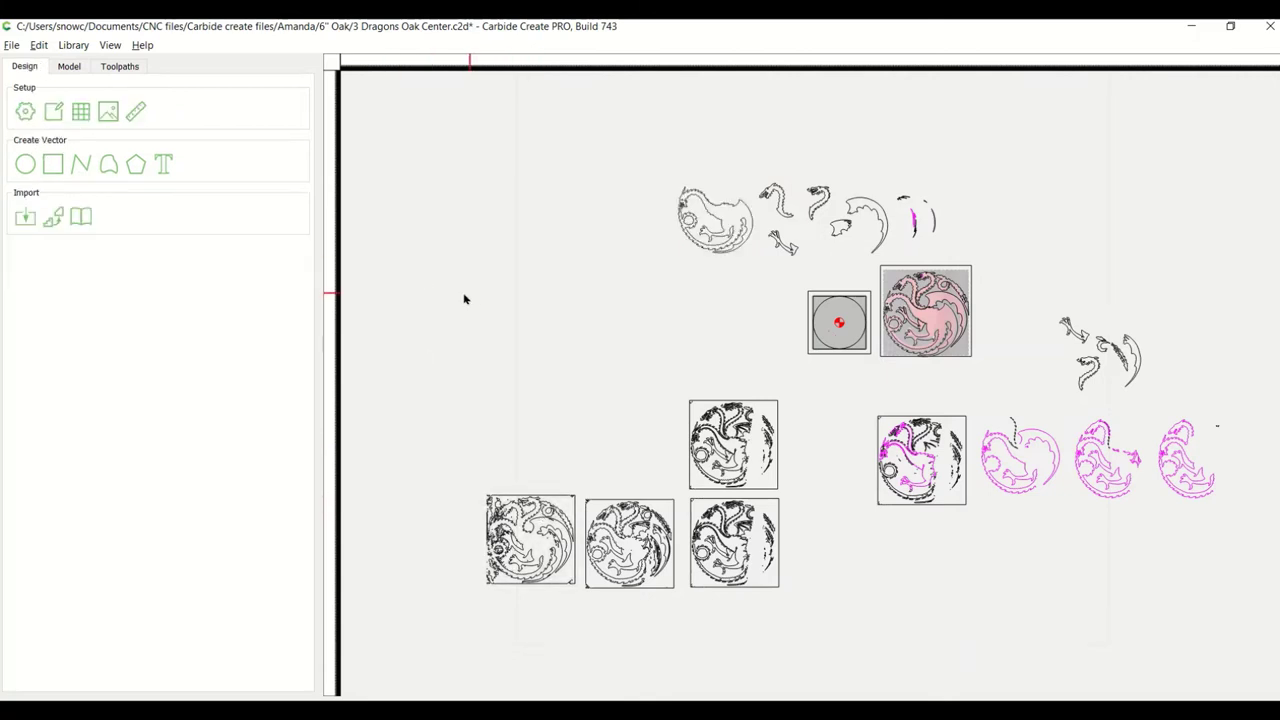
click(53, 220)
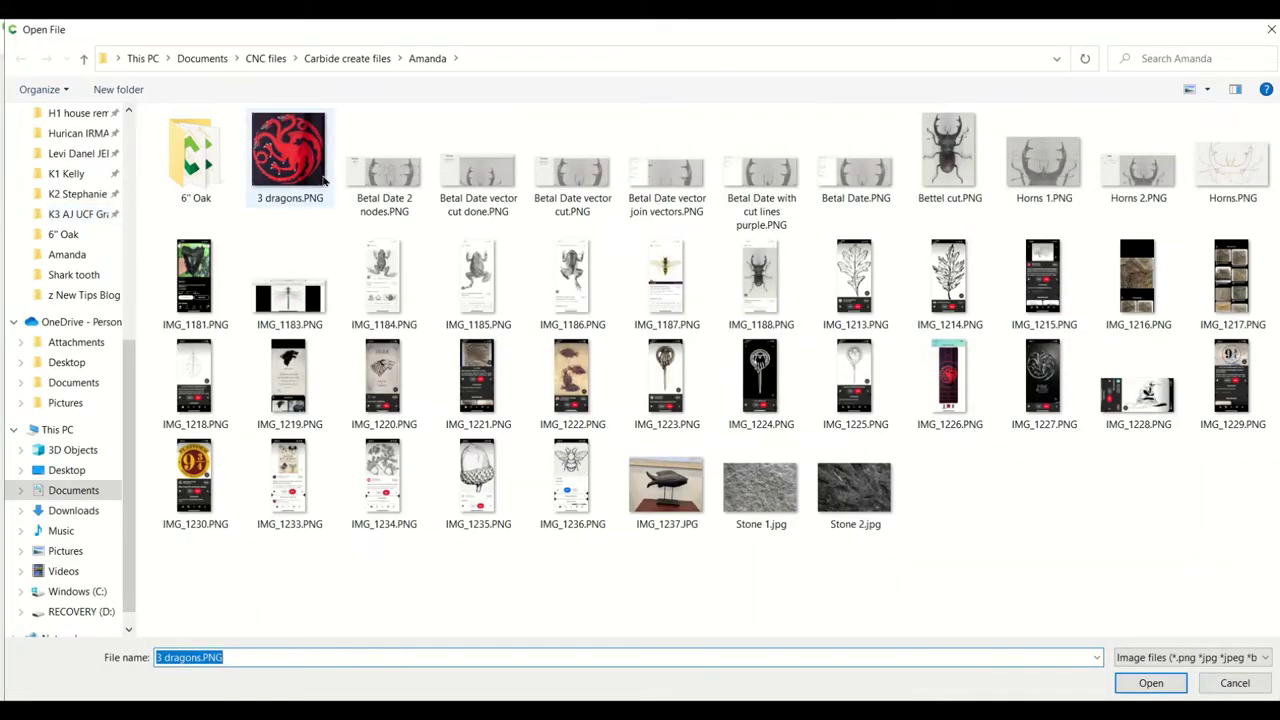
double_click(316, 175)
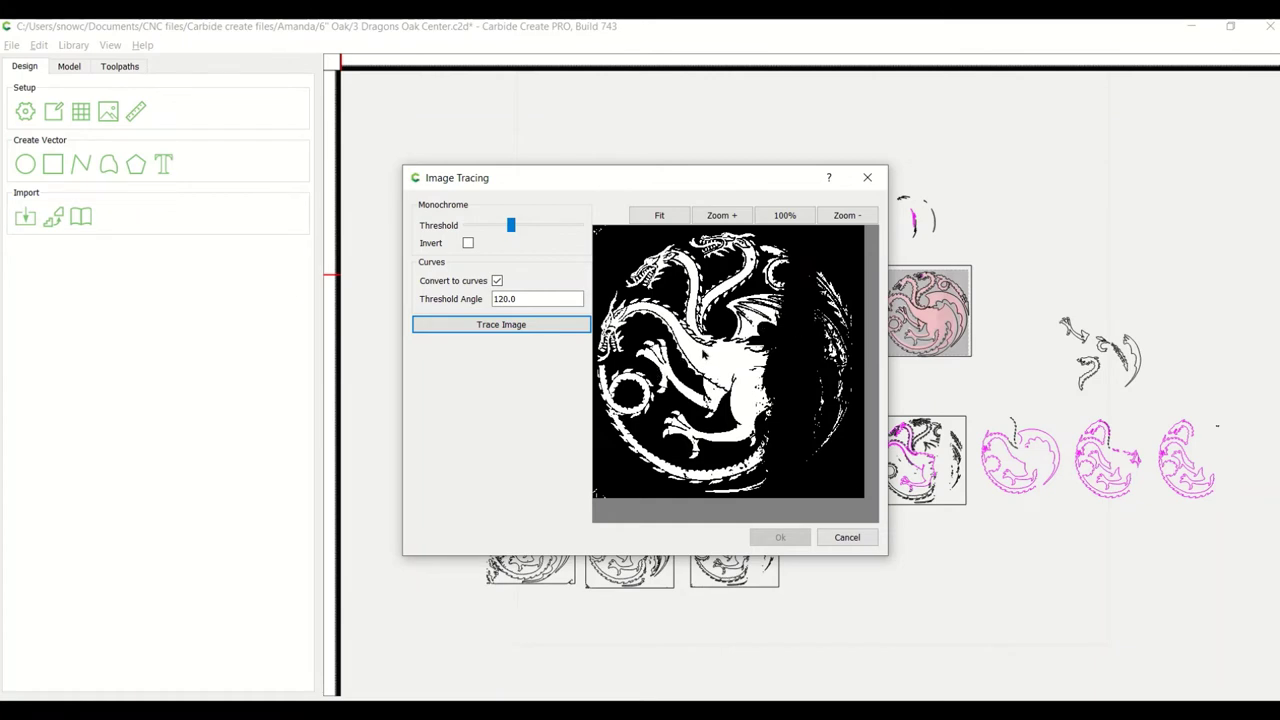
click(508, 327)
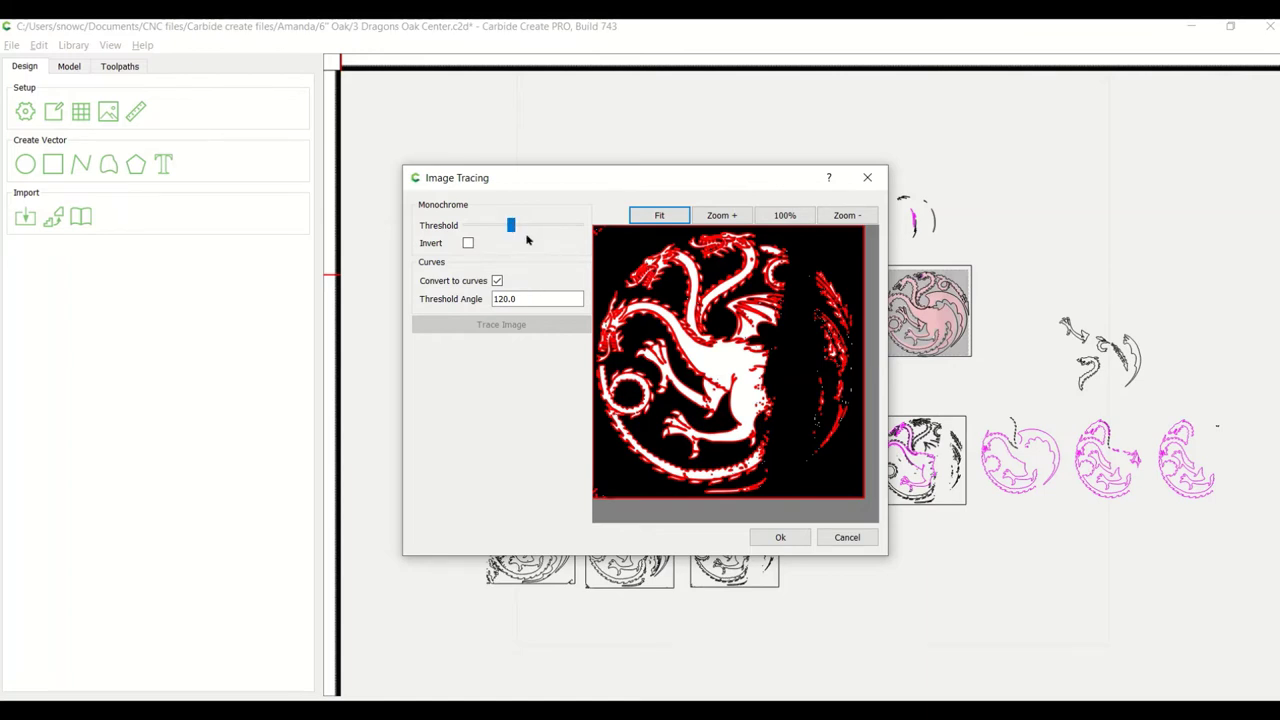
Try tracing the dragon image at two successively lower thresholds, and discard the trace
drag(511, 225, 501, 226)
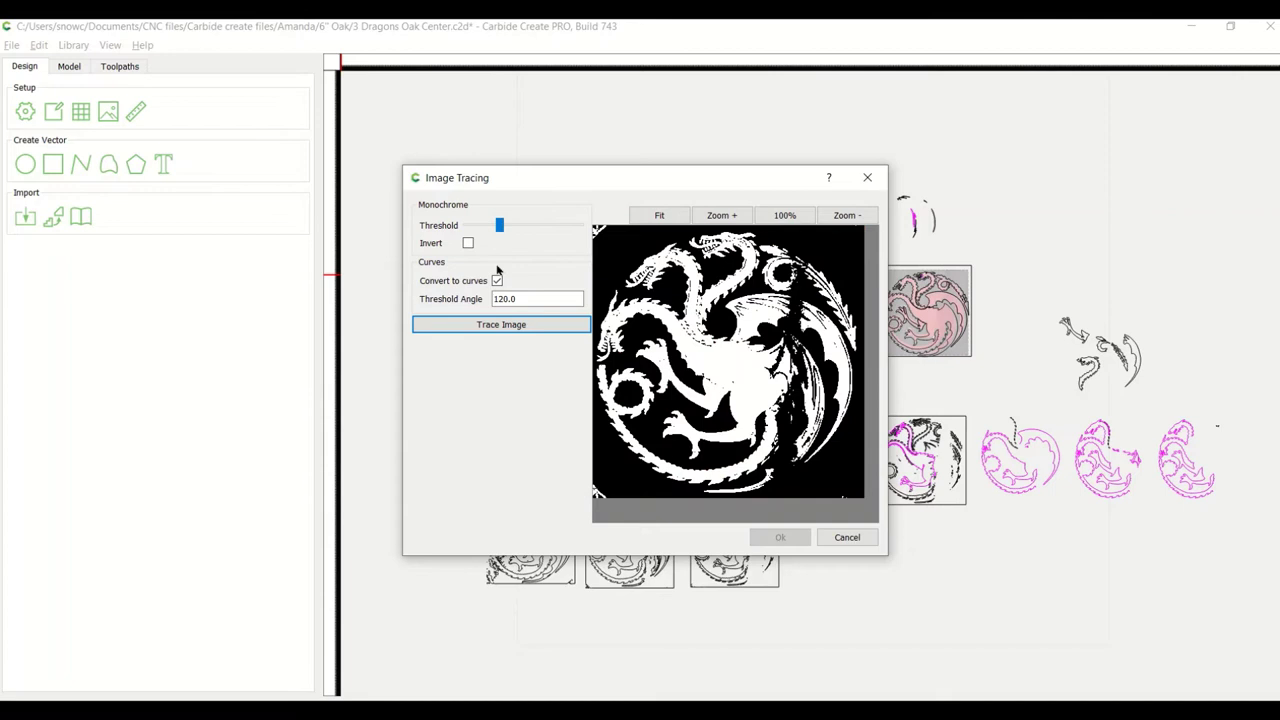
click(500, 324)
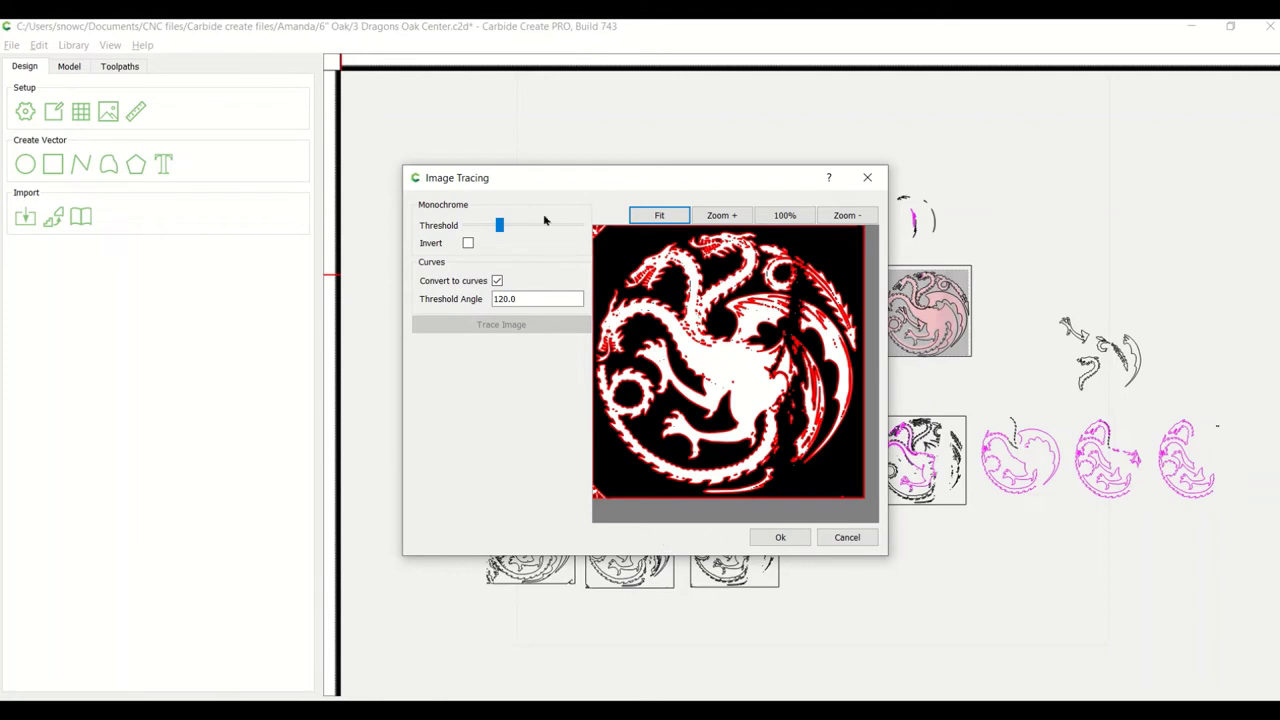
drag(500, 228, 492, 231)
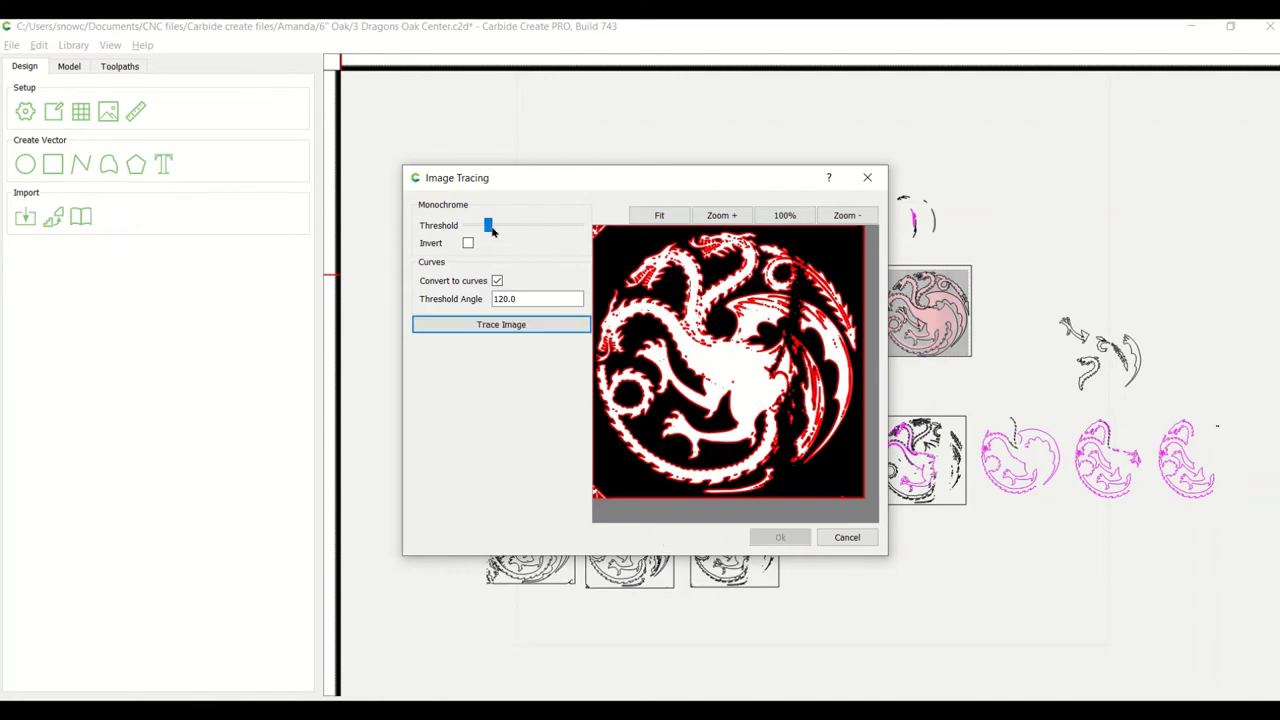
click(494, 324)
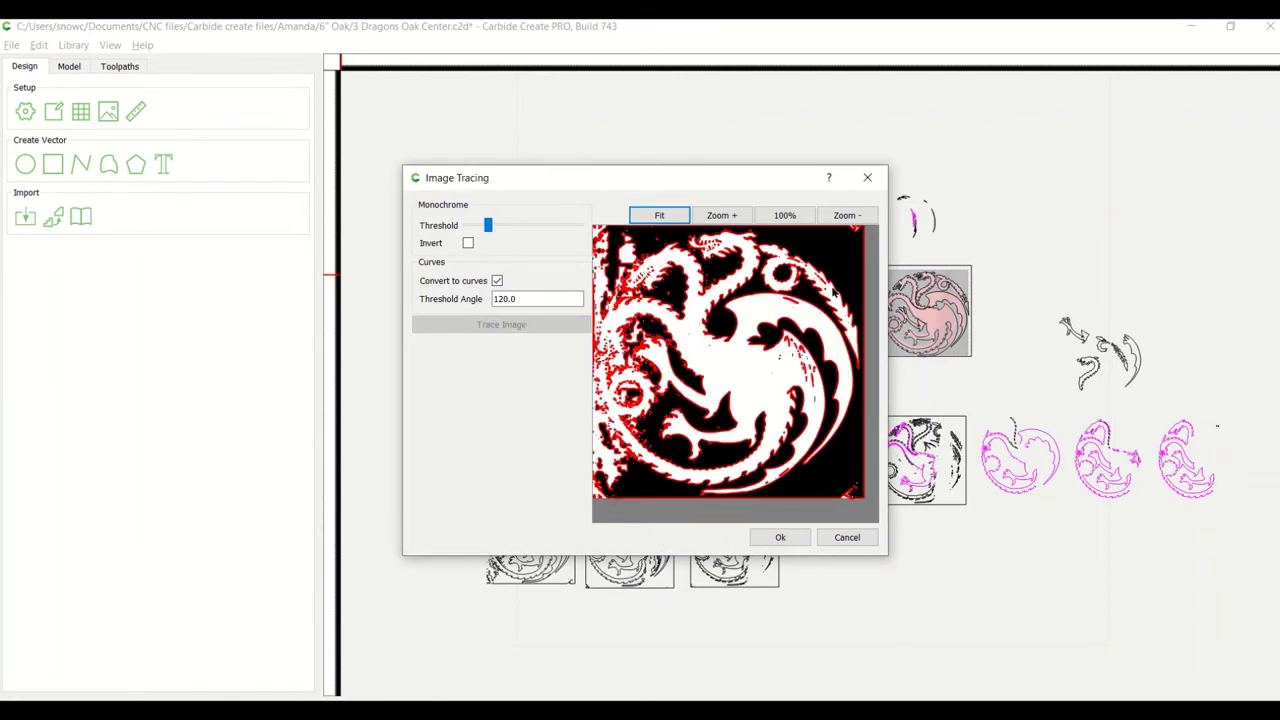
click(846, 537)
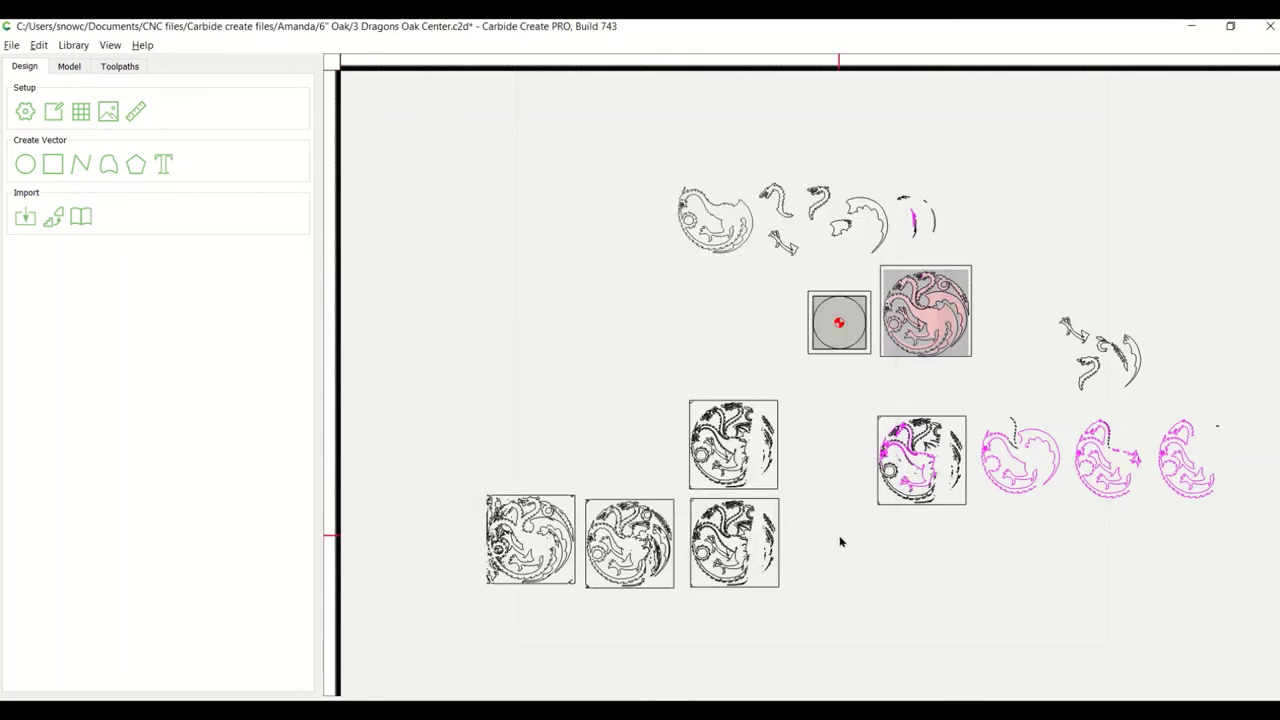
Compare the framed automatic traces in the lower row and select the one with the missing wing area
scroll(696, 613, up, 1)
scroll(693, 613, up, 3)
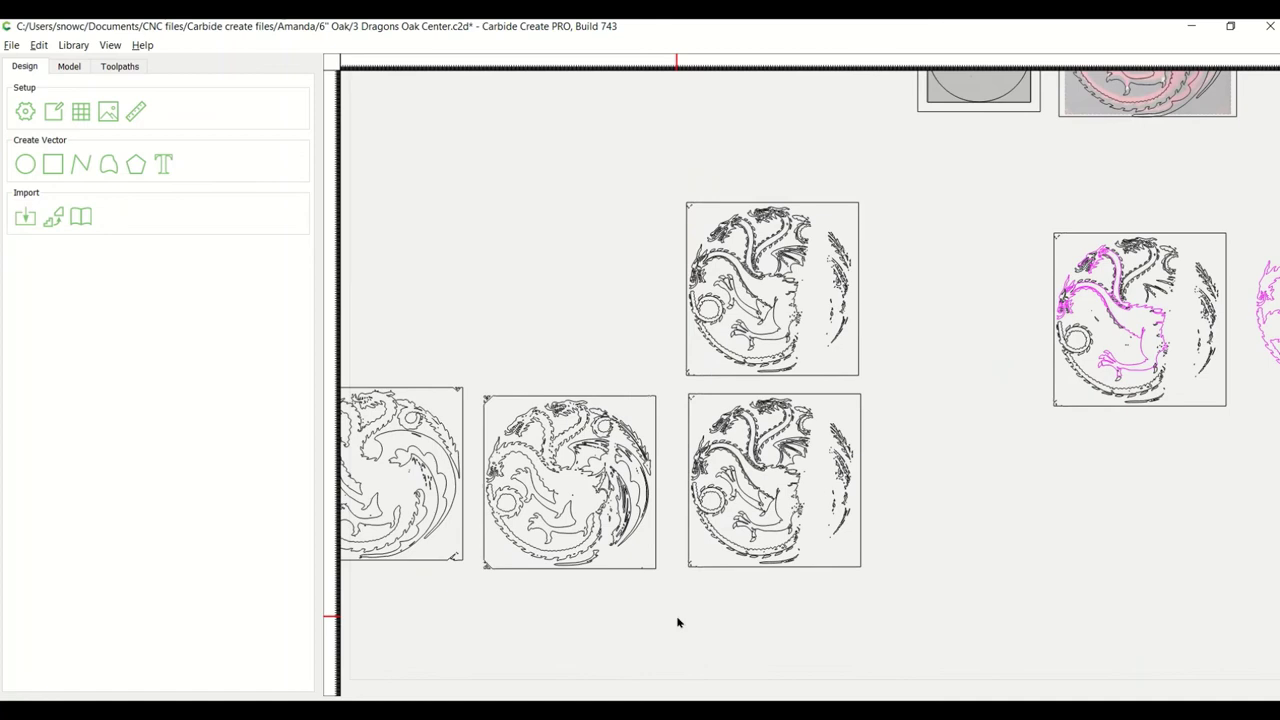
middle_drag(677, 620, 820, 519)
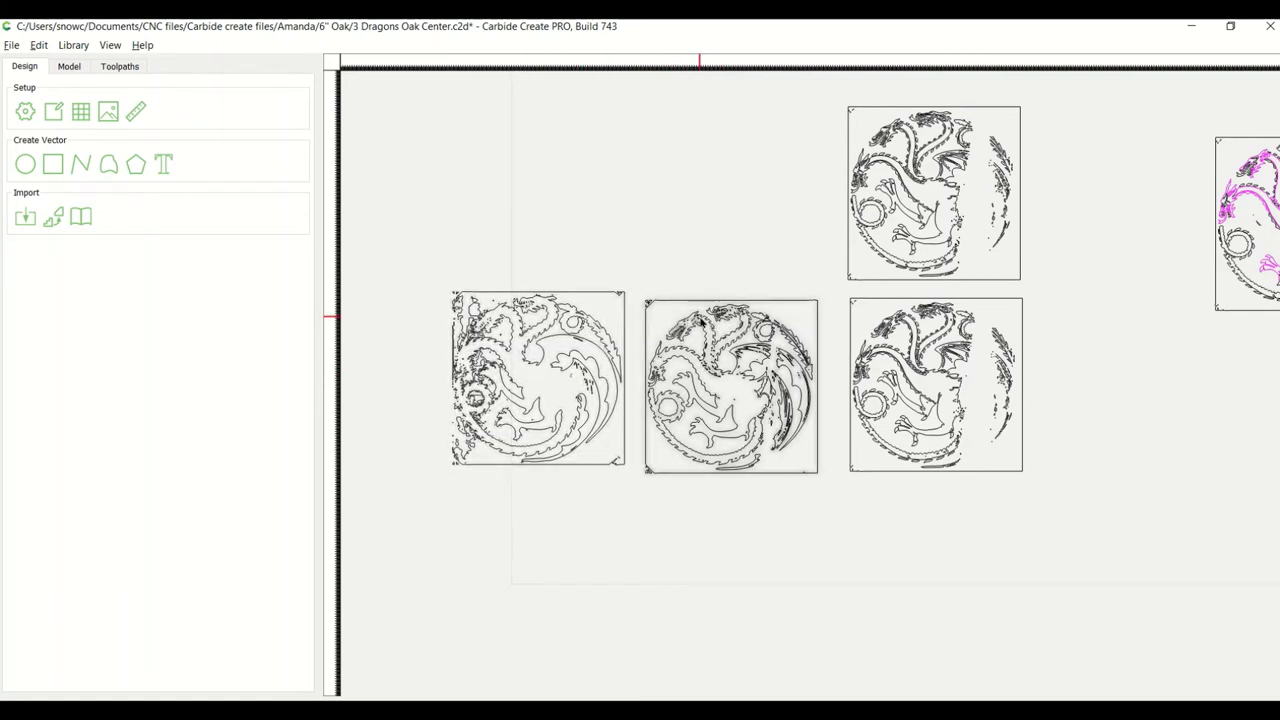
scroll(927, 430, up, 2)
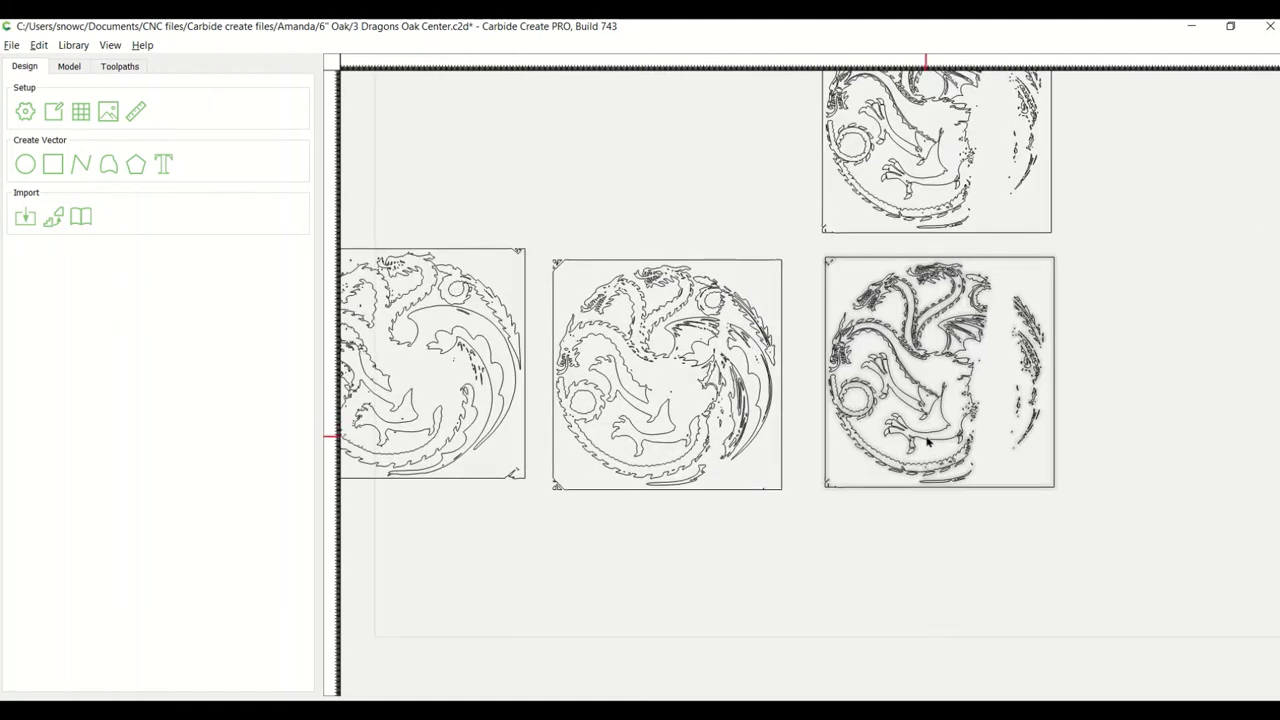
scroll(915, 432, down, 1)
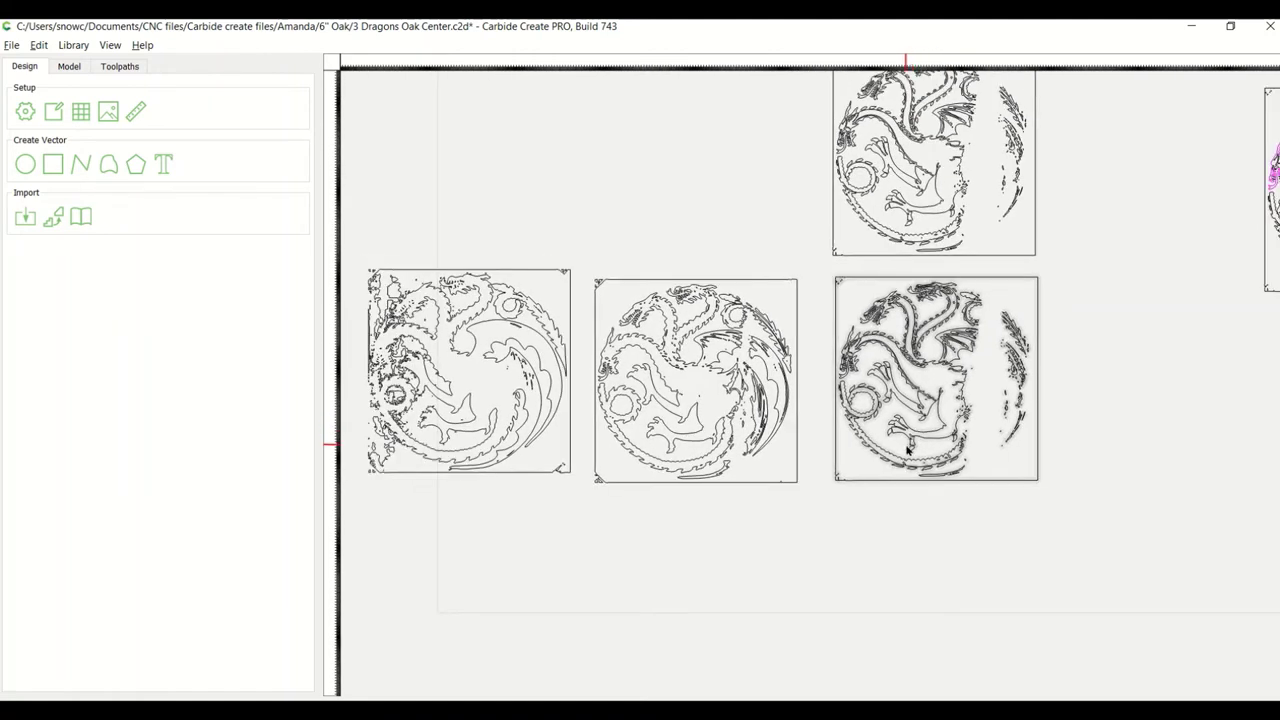
click(941, 362)
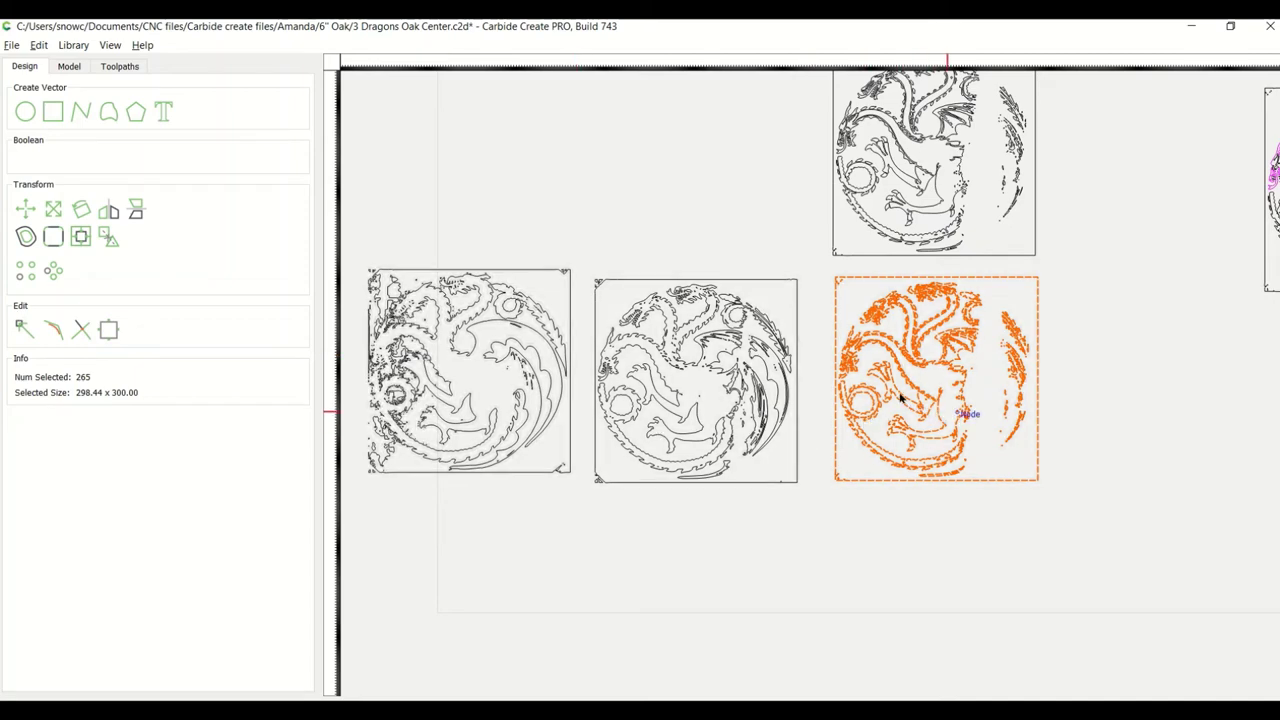
Compare the dragon outline over the background picture with the automatic traces and the separated dragon pieces
scroll(750, 168, up, 10)
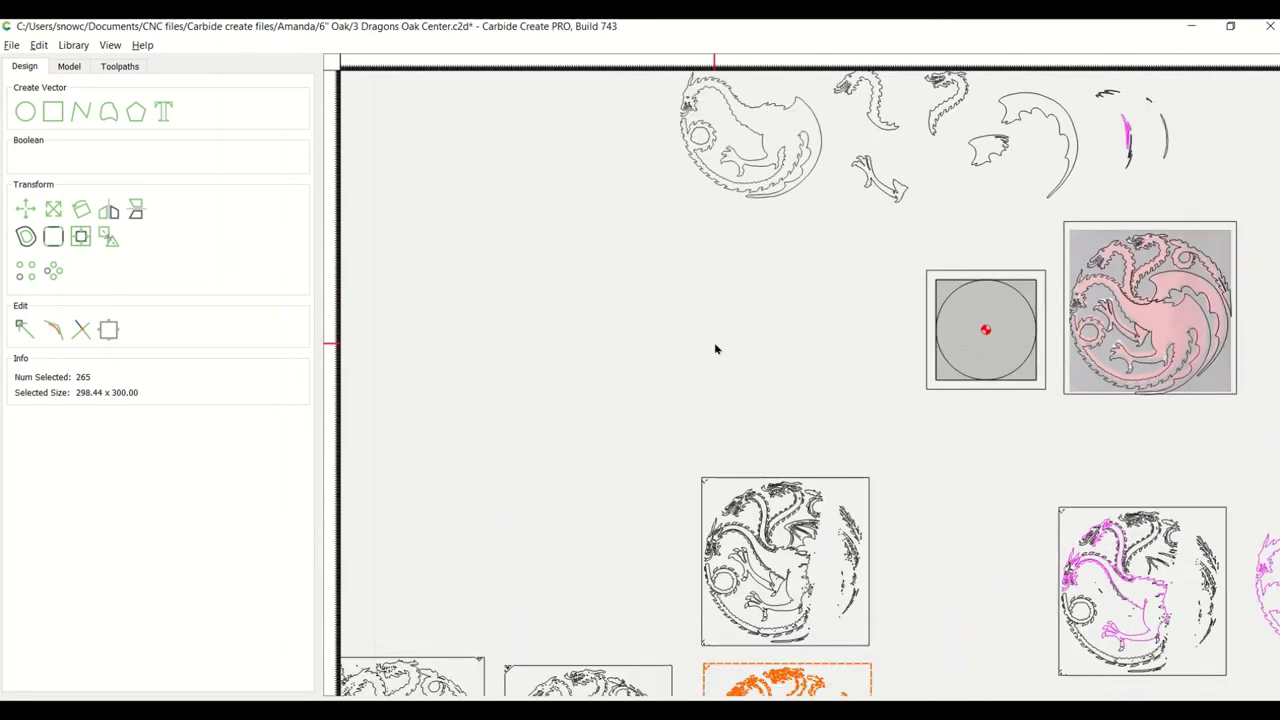
scroll(715, 348, down, 3)
middle_drag(793, 266, 729, 346)
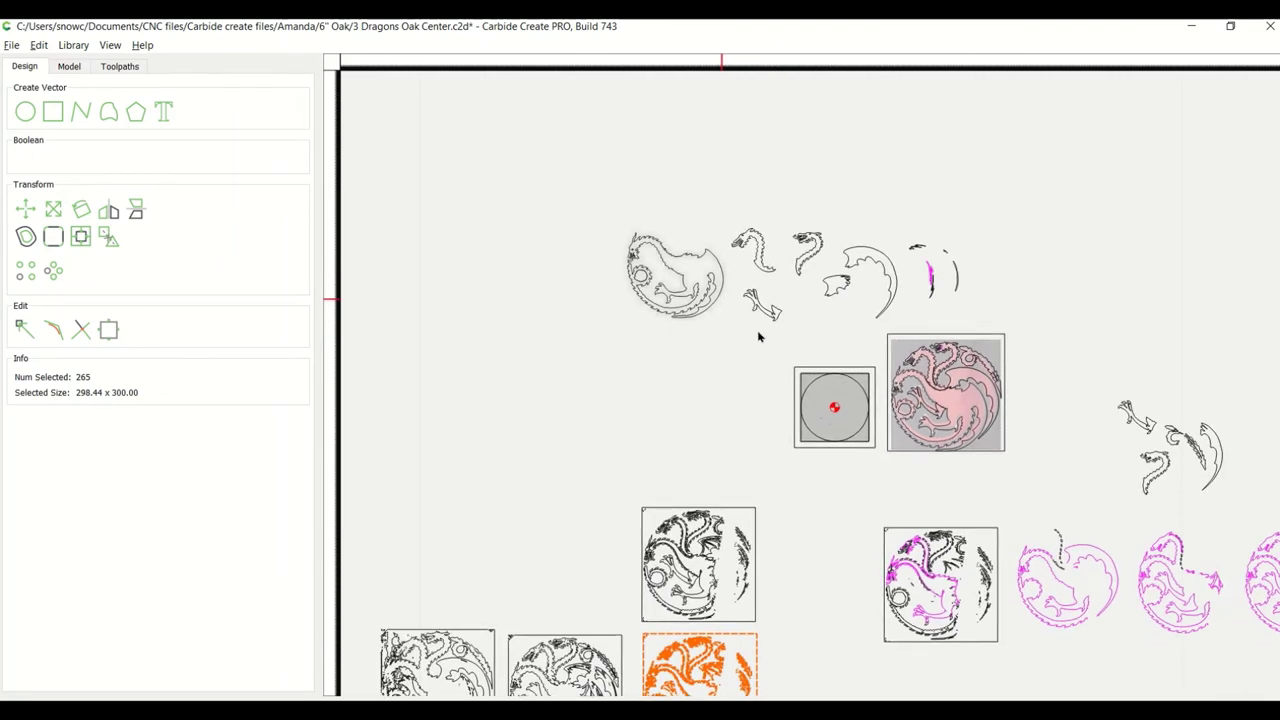
middle_drag(977, 468, 846, 457)
scroll(818, 395, up, 1)
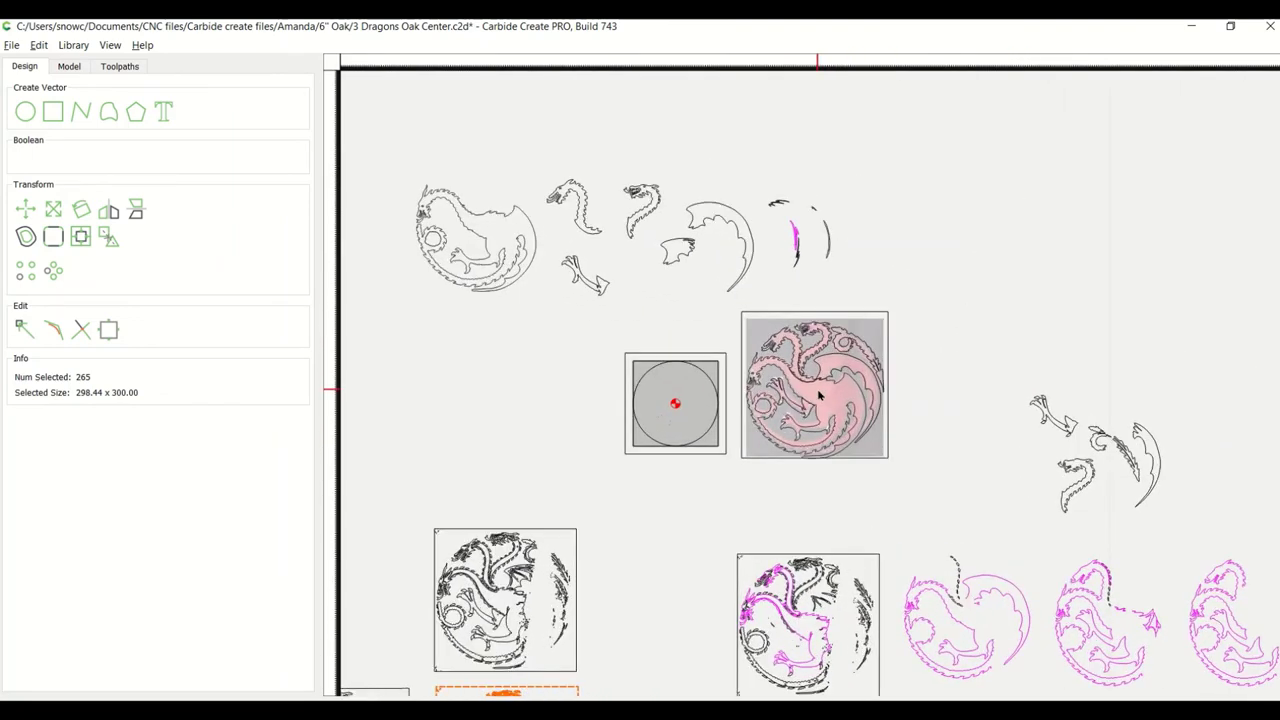
scroll(818, 395, up, 6)
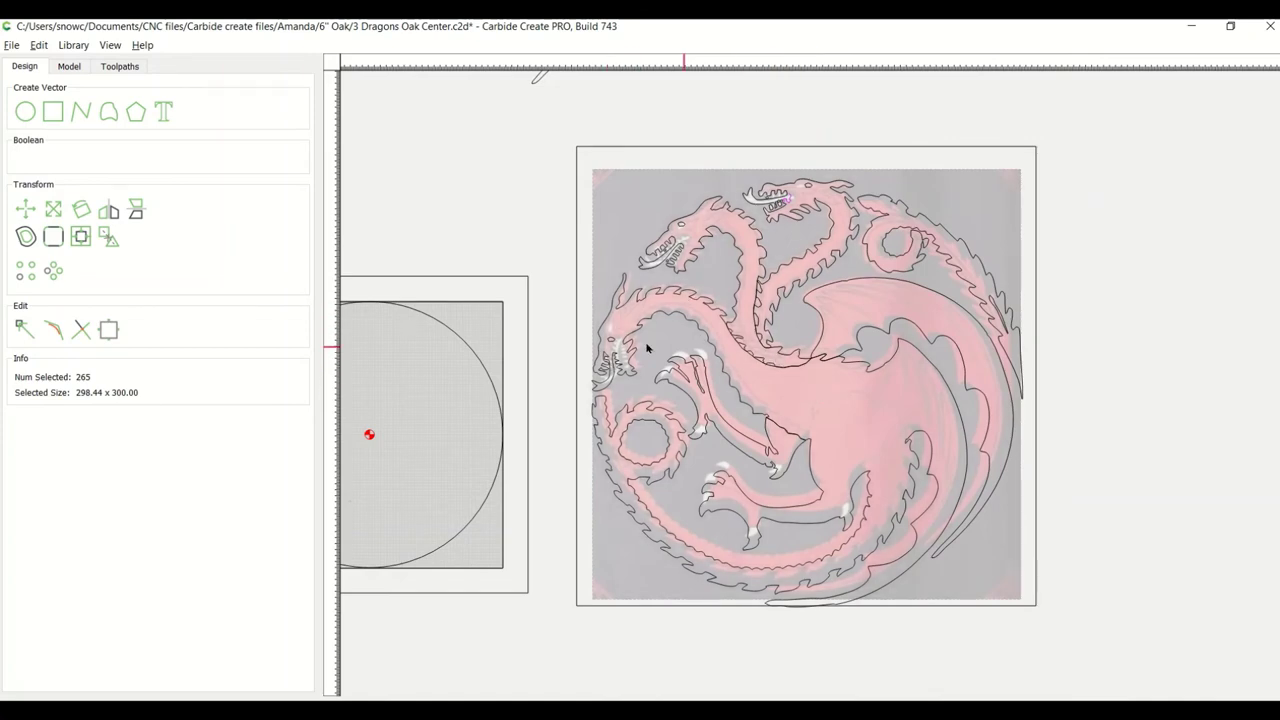
scroll(1077, 409, down, 5)
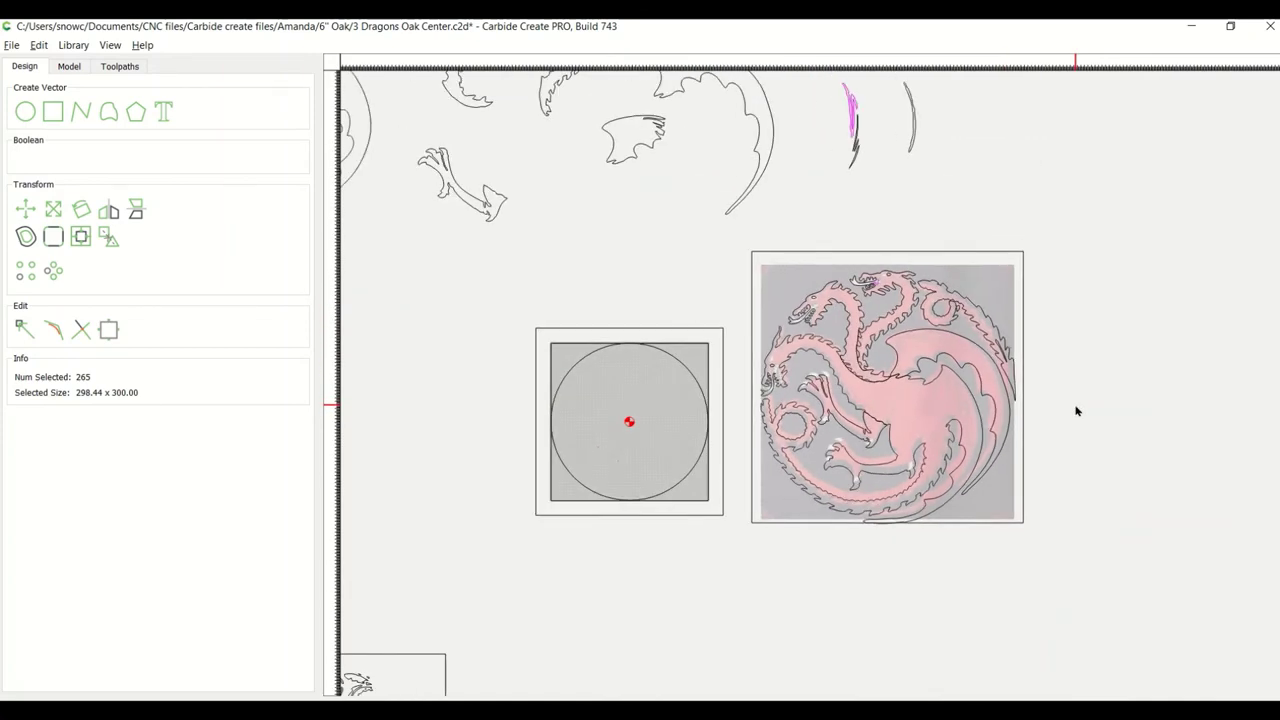
middle_drag(862, 554, 977, 214)
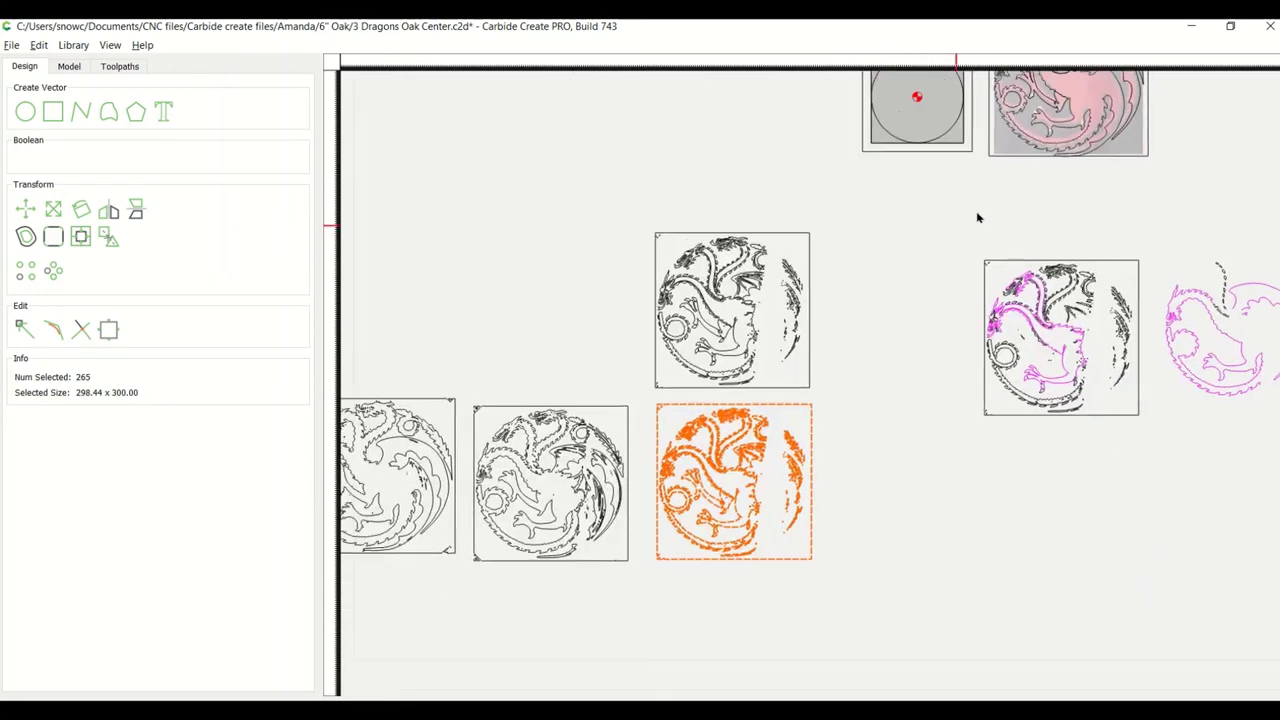
middle_drag(631, 306, 697, 340)
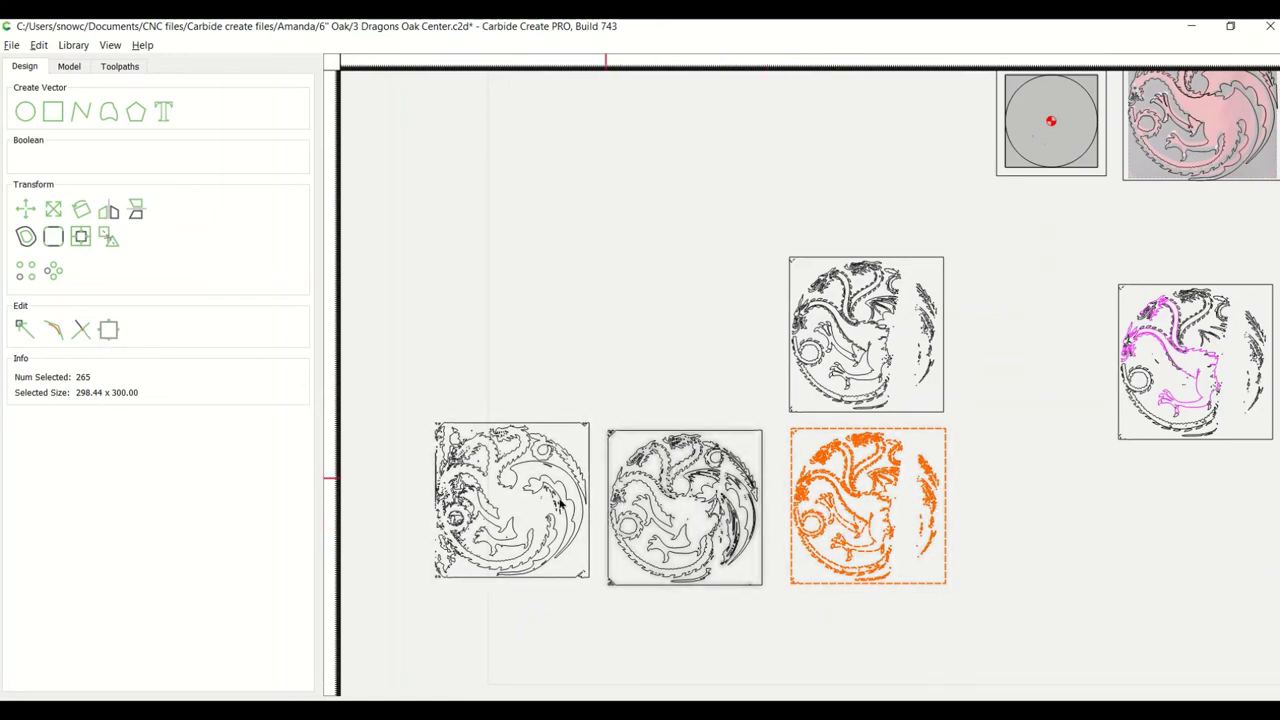
middle_drag(965, 300, 769, 466)
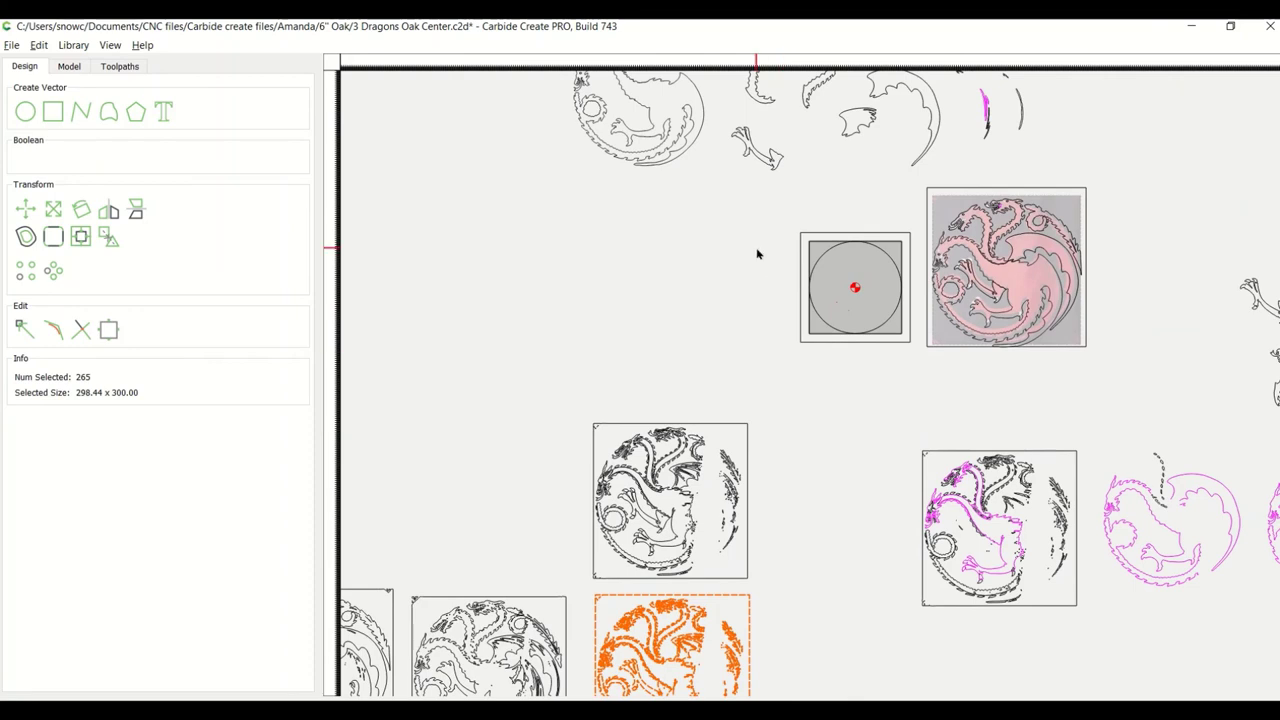
middle_drag(757, 254, 754, 445)
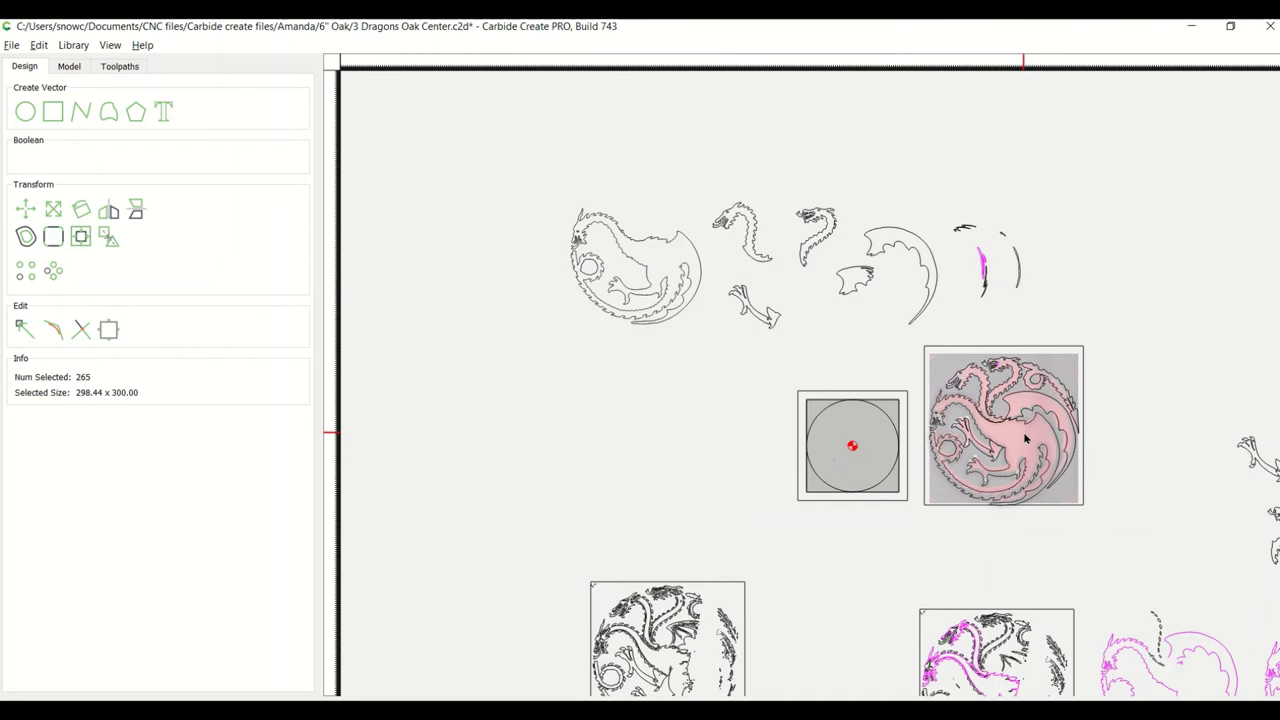
scroll(680, 450, down, 3)
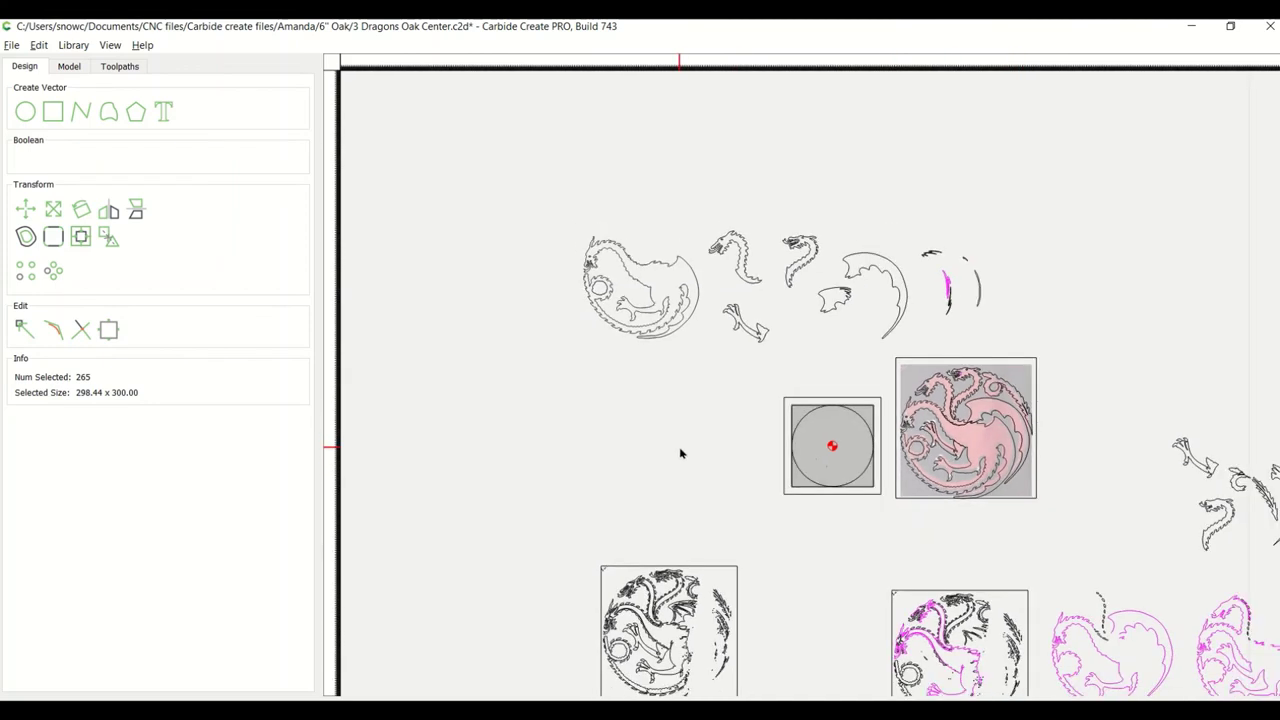
scroll(720, 508, down, 2)
middle_drag(763, 551, 788, 480)
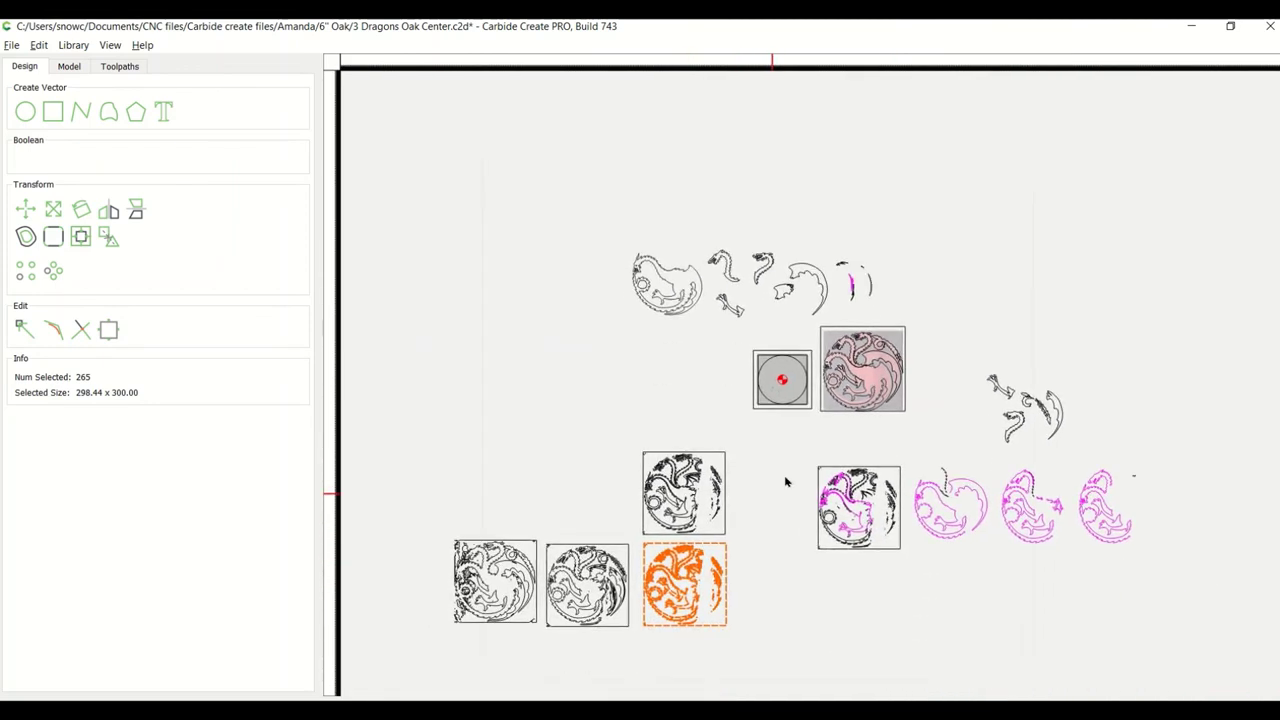